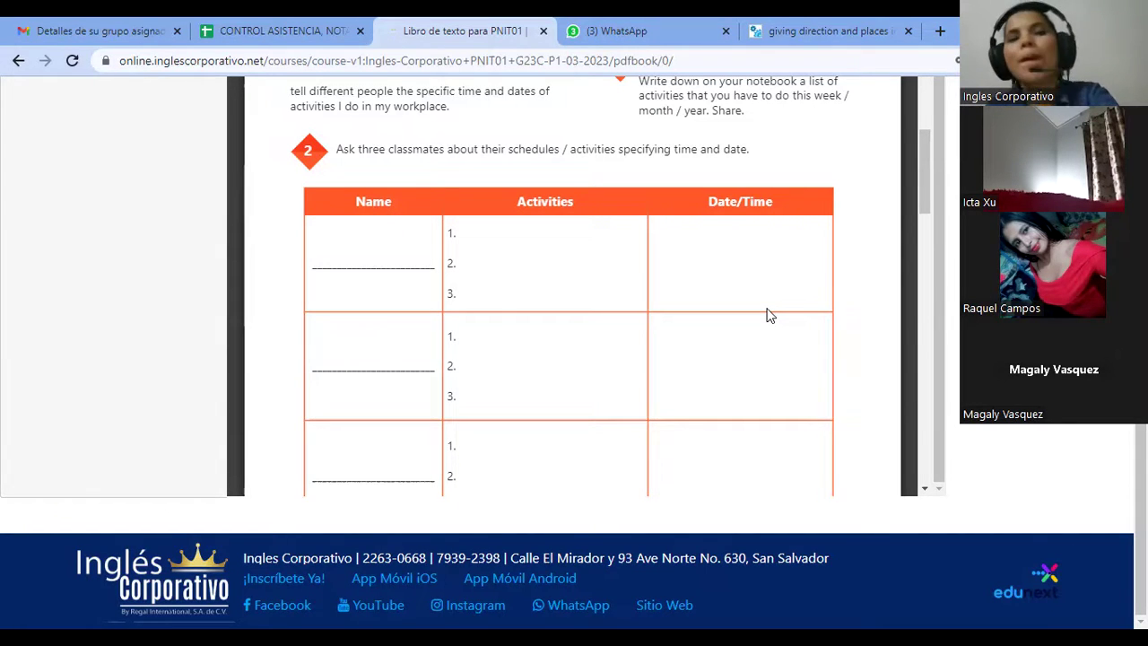
Switch to the CONTROL ASISTENCIA spreadsheet in Google Sheets and record 0 in cell AV5 of the MIERCOLES 19 attendance column
scroll(768, 314, down, 1)
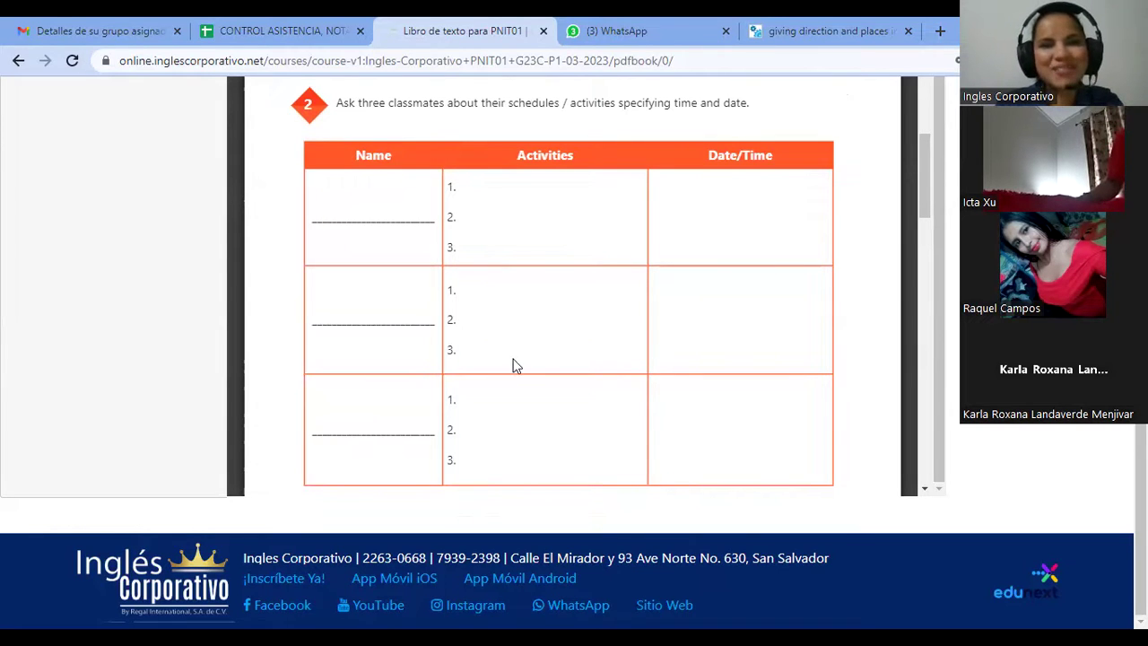
click(231, 35)
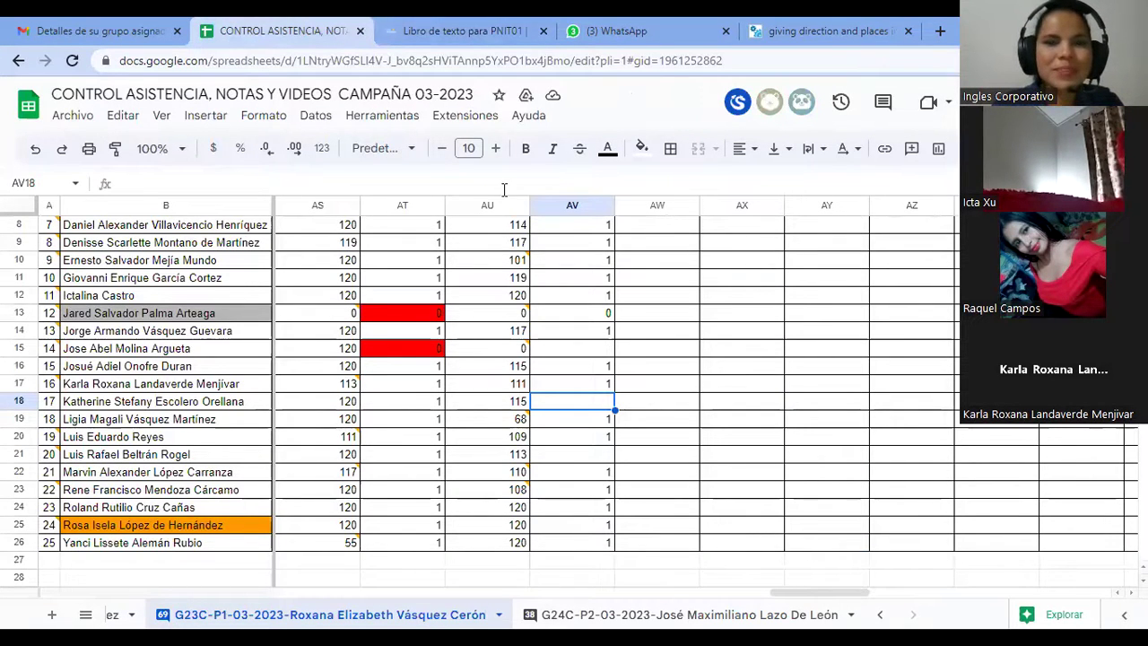
click(581, 229)
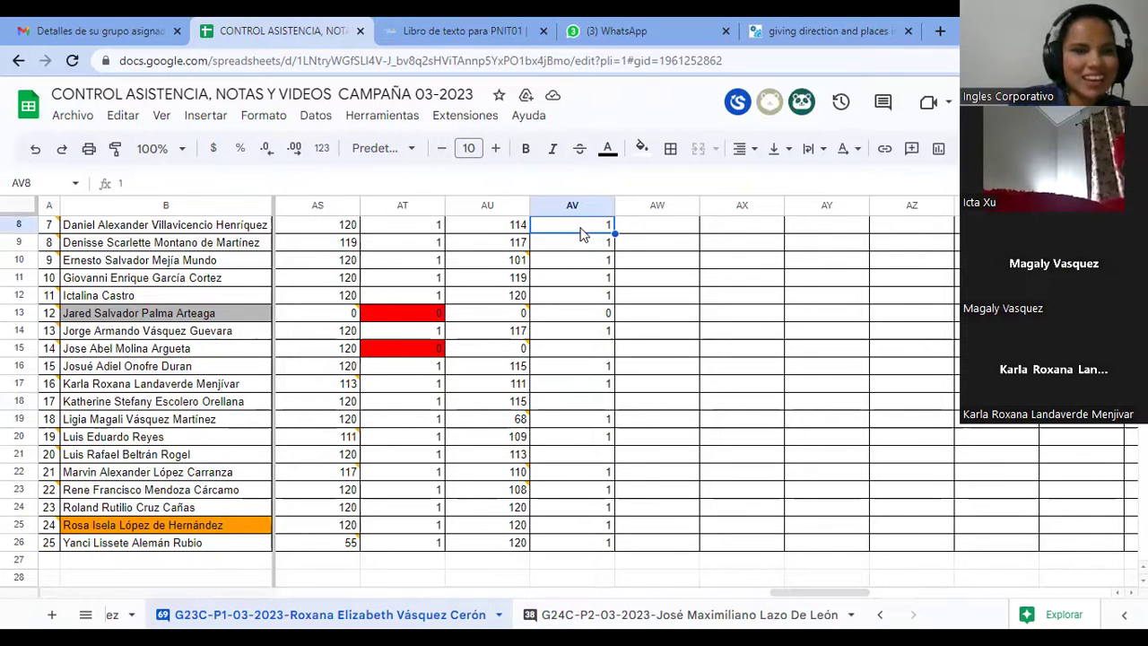
scroll(579, 234, up, 4)
scroll(580, 234, left, 1)
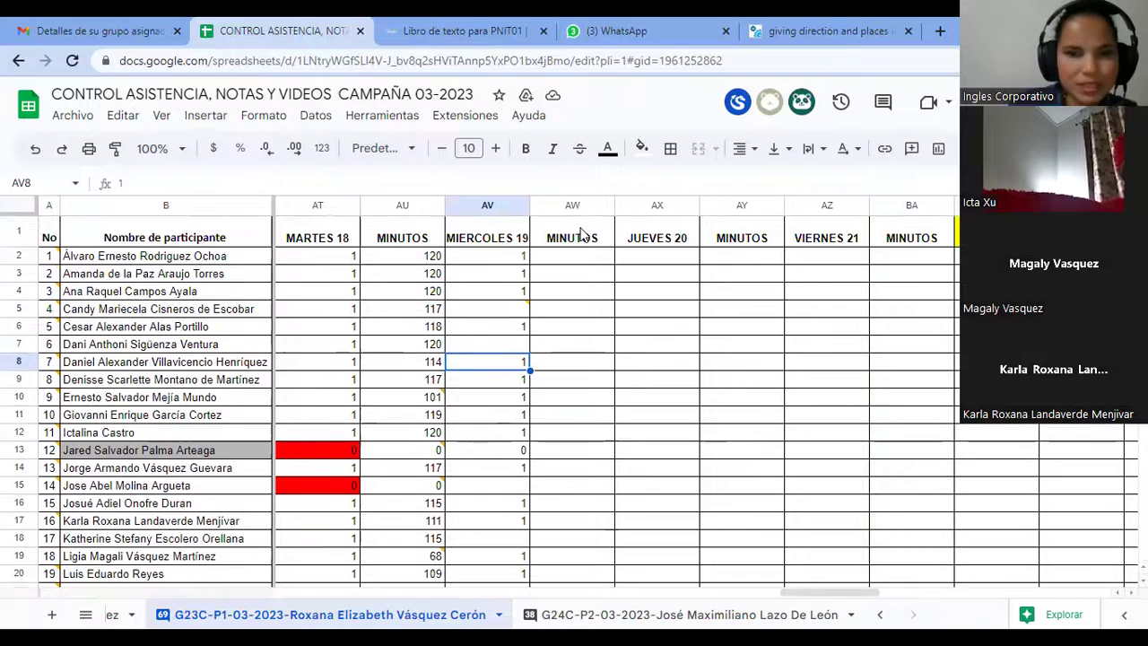
click(525, 259)
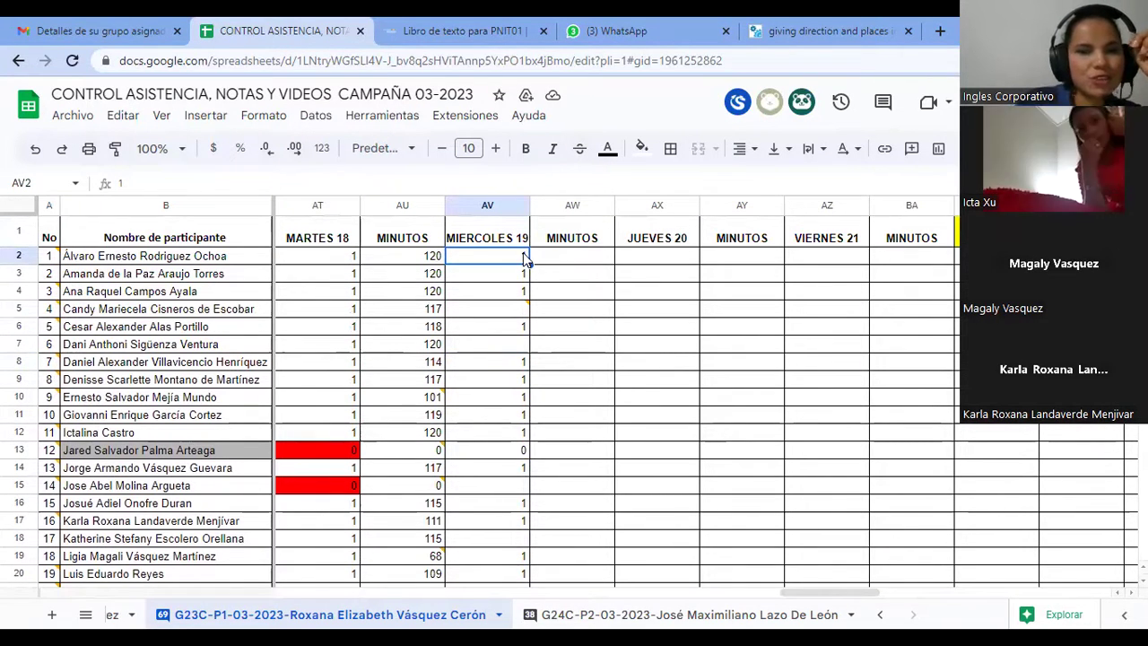
key(Down)
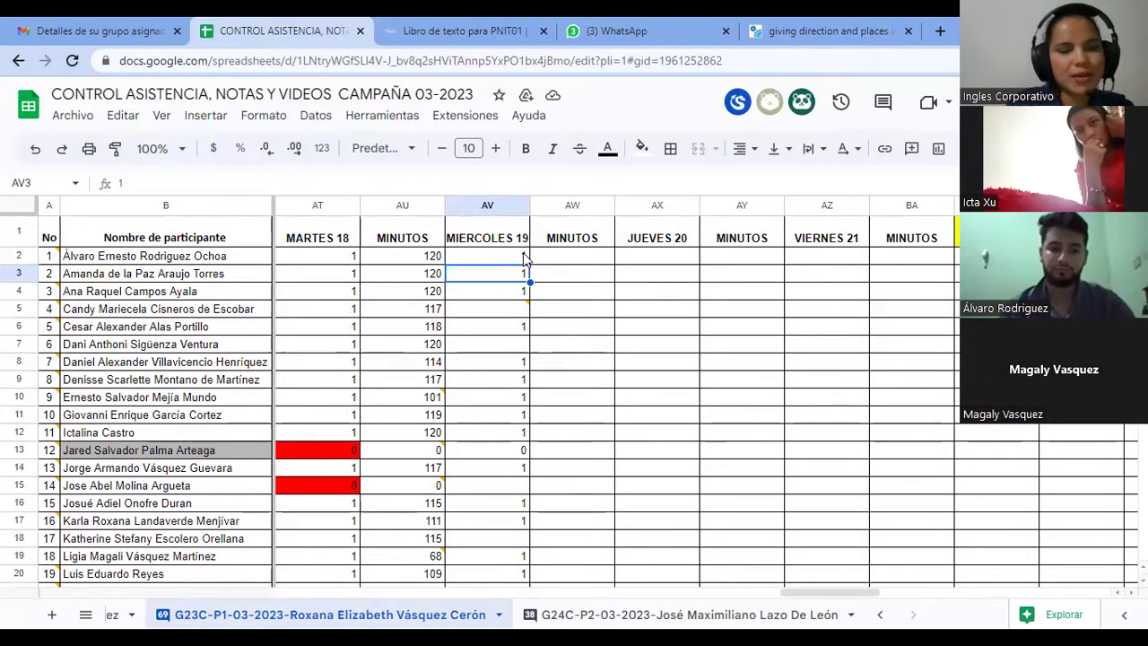
key(Down)
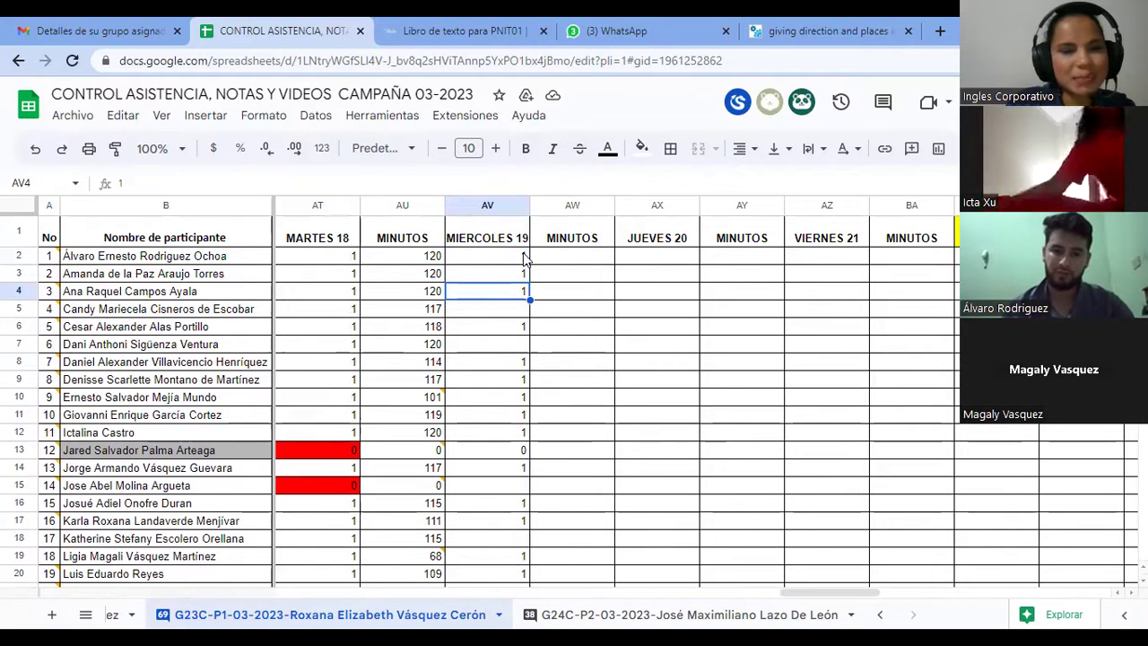
key(Down)
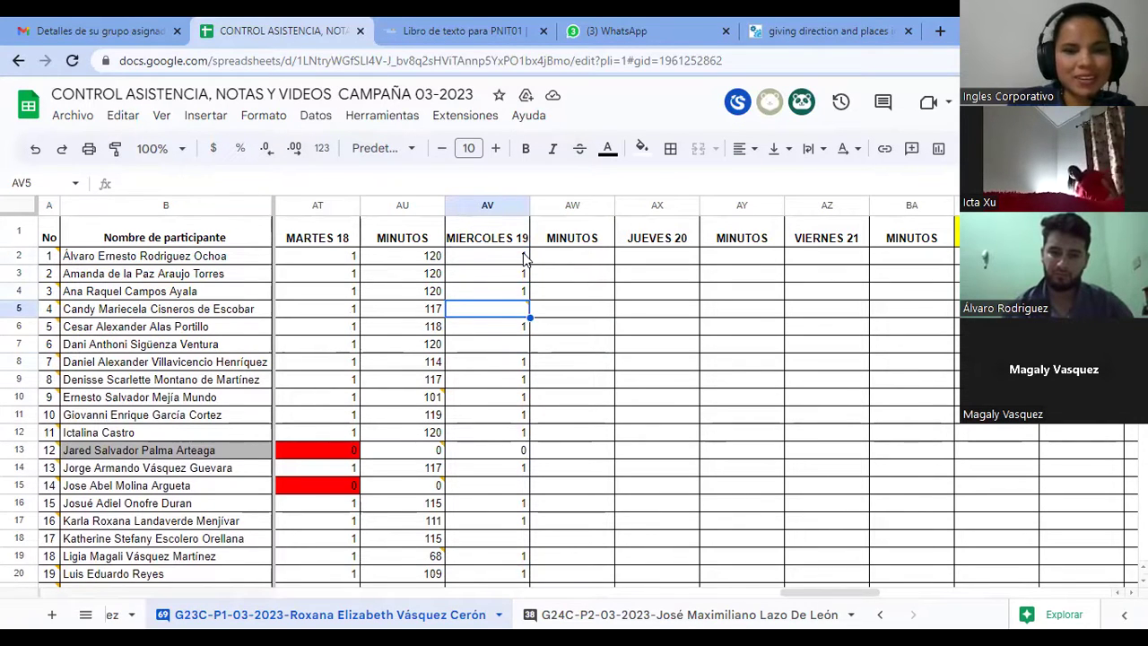
text(0)
key(Return)
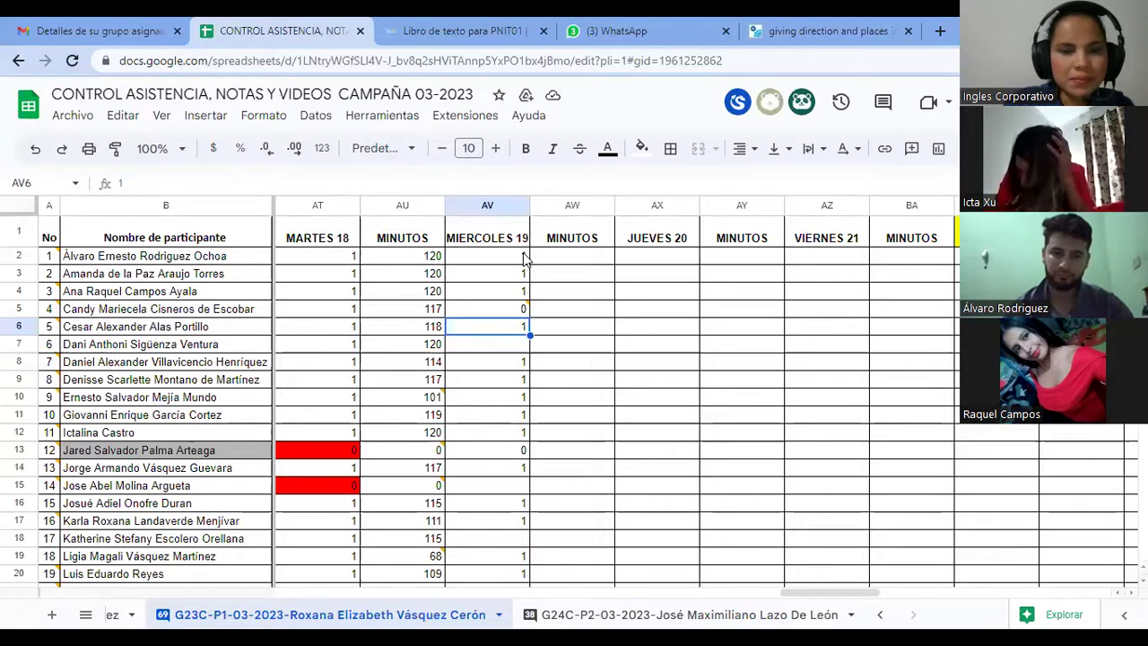
Record 0 in AV7 and 1 in AV8 of the MIERCOLES 19 attendance column
key(Down)
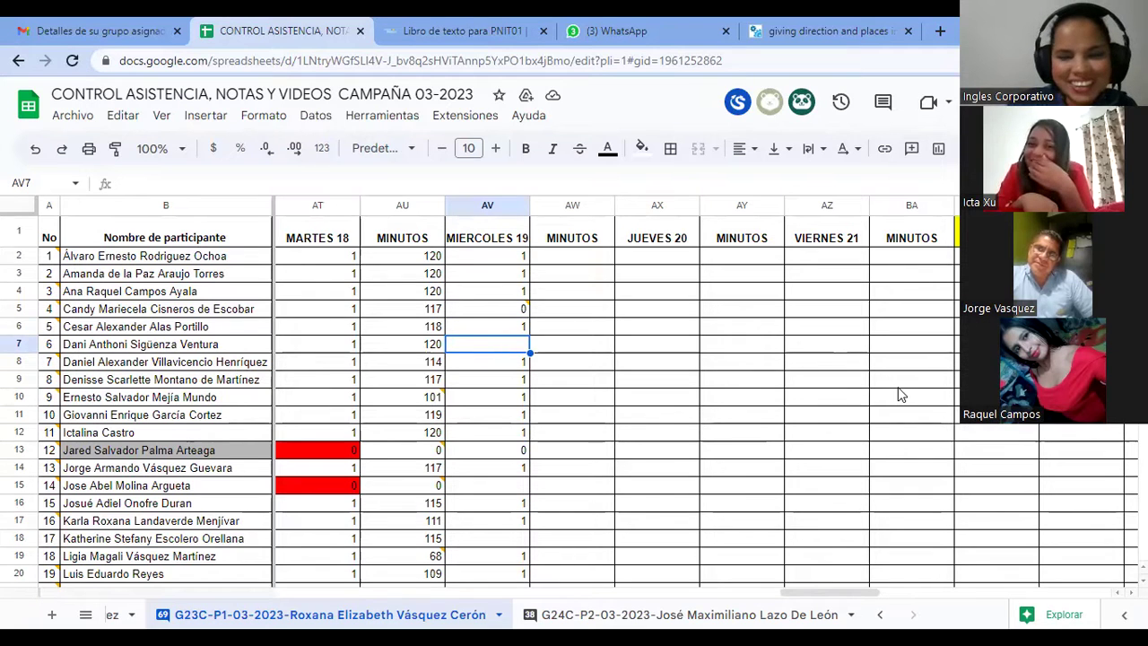
text(0)
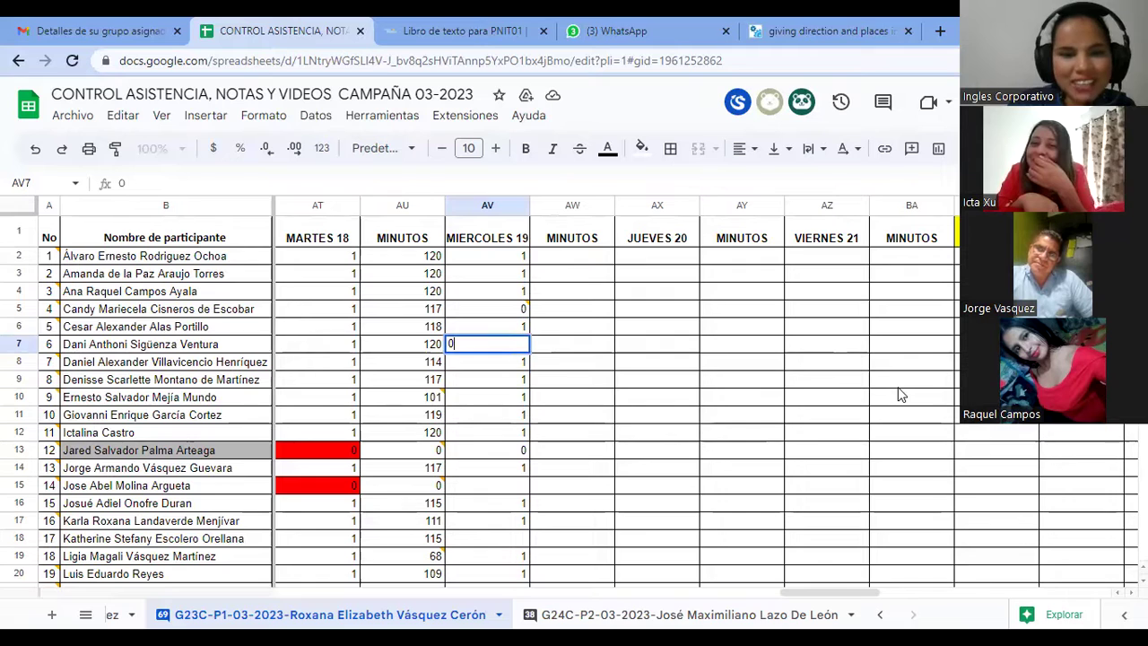
key(Return)
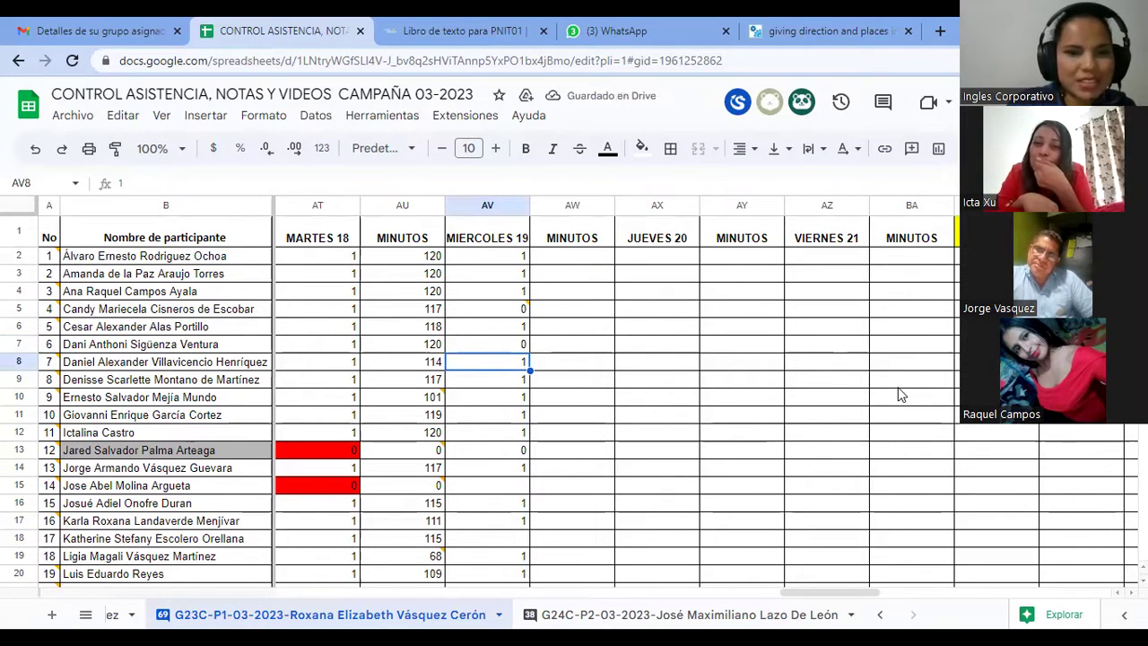
text(1)
key(Return)
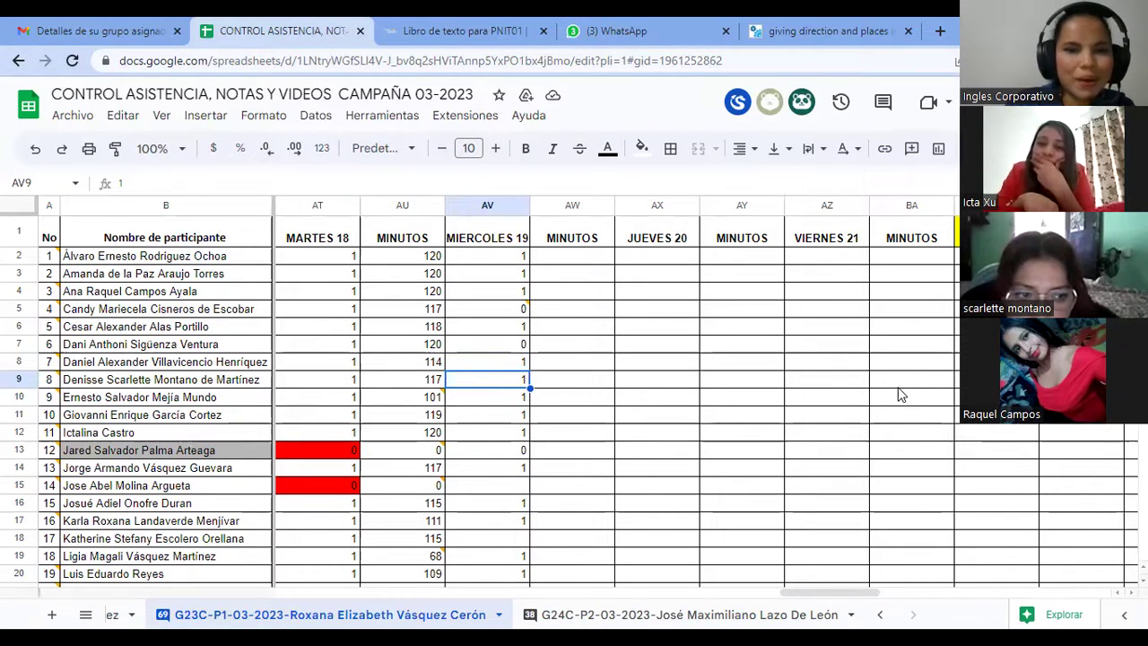
Go through the MIERCOLES 19 marks for participants 9 to 14 and record 0 in the empty cell AV15
key(Down)
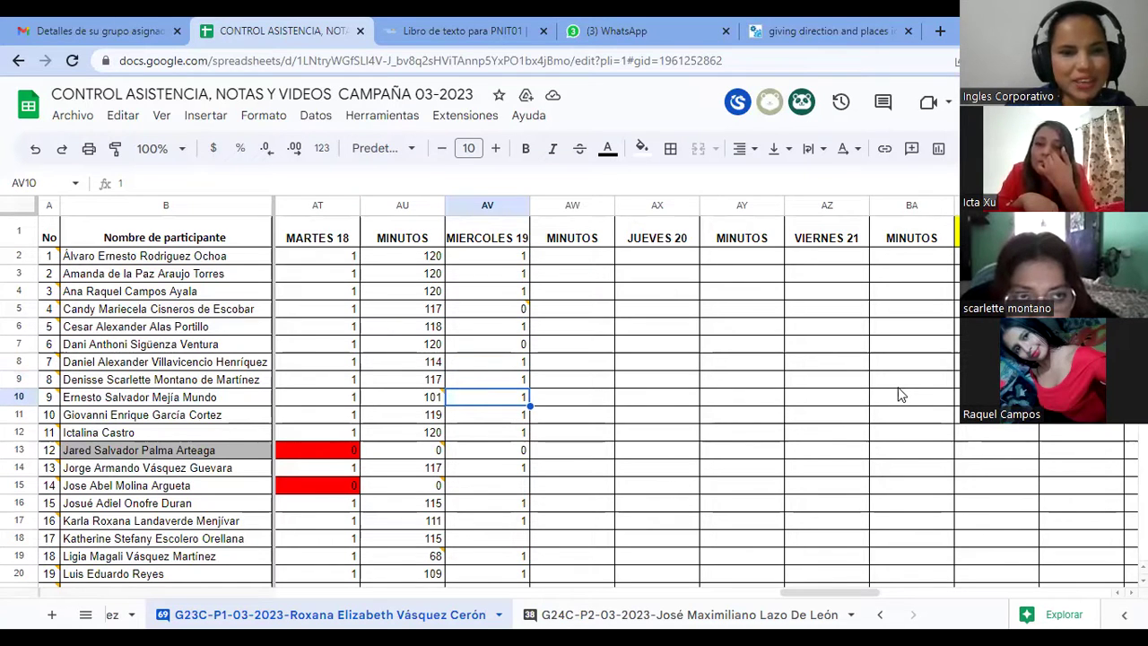
key(Down)
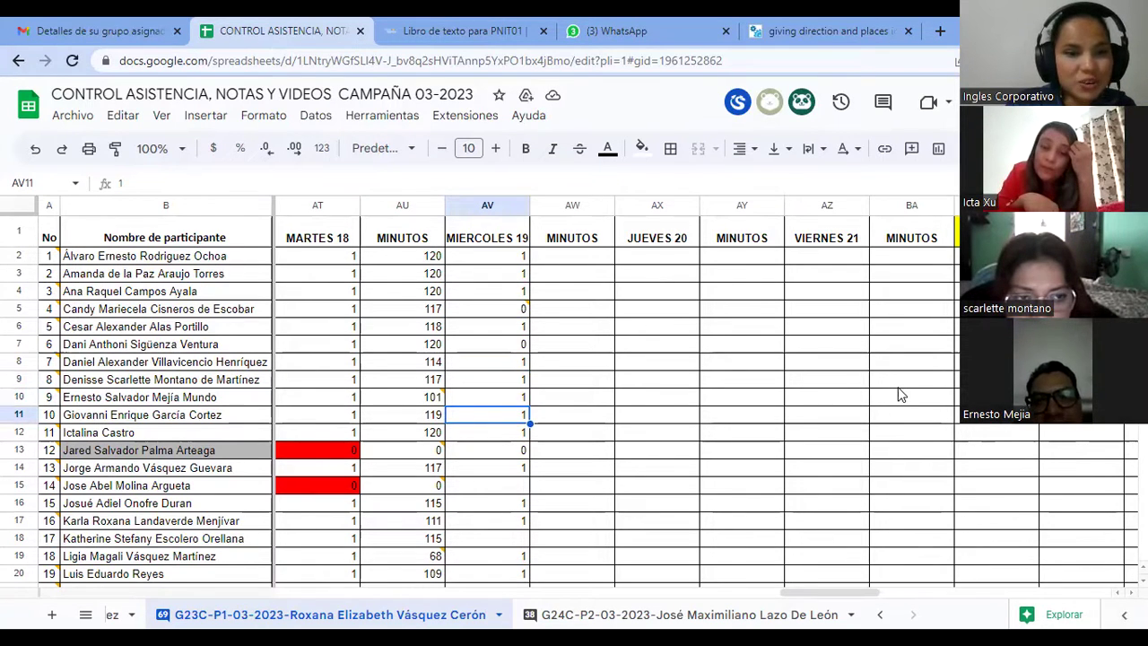
key(Down)
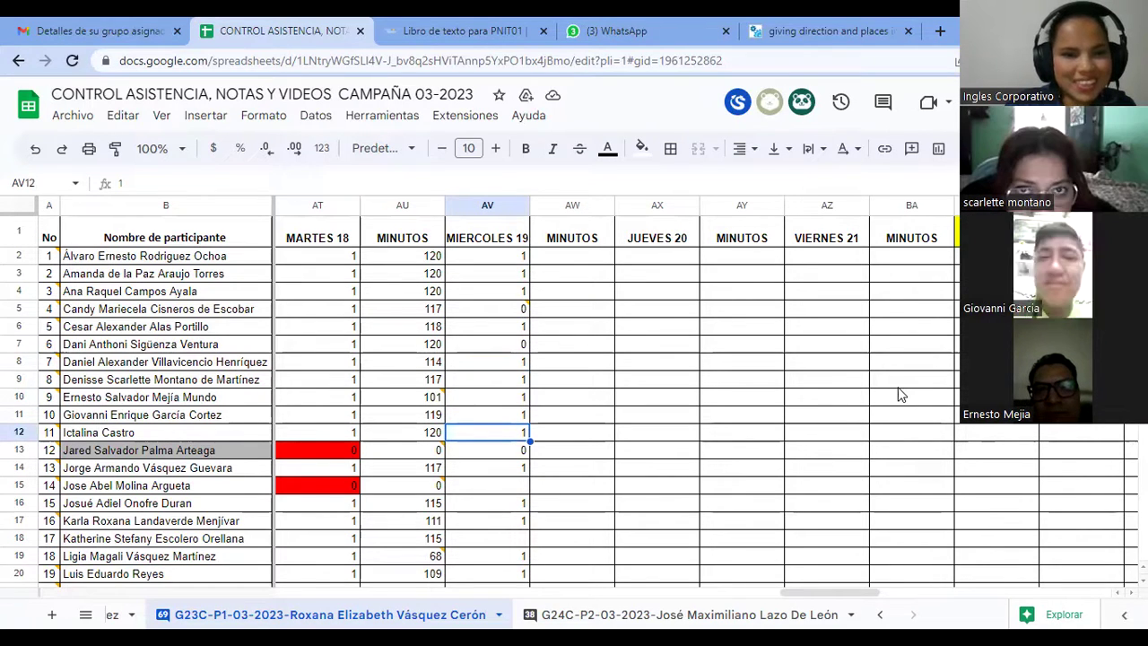
key(Down)
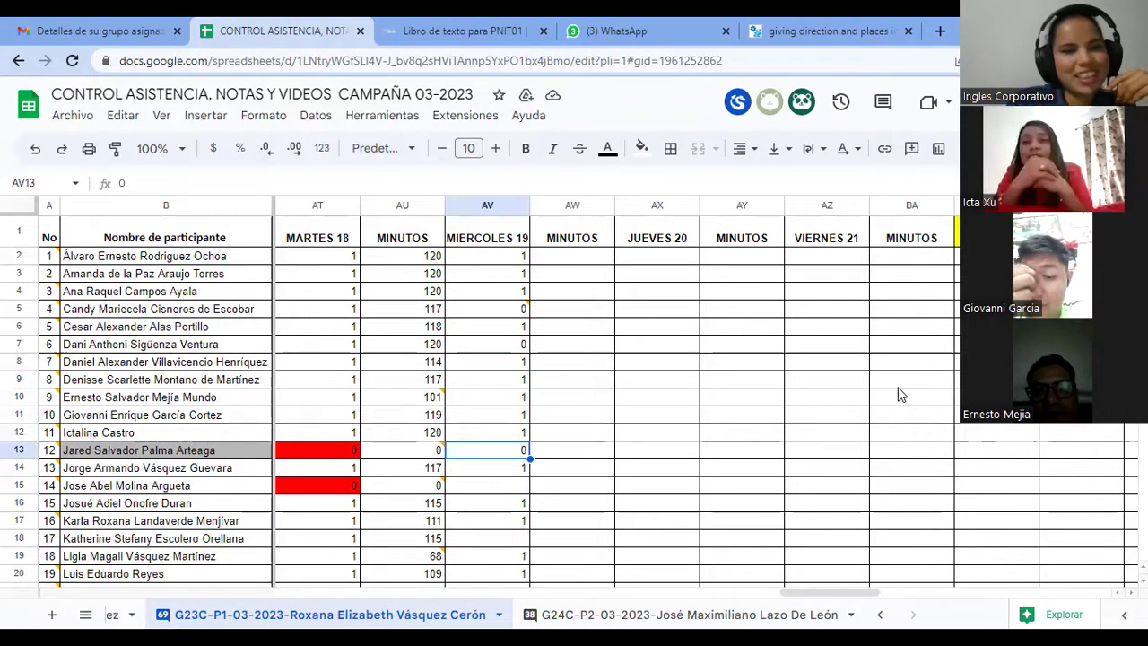
key(Down)
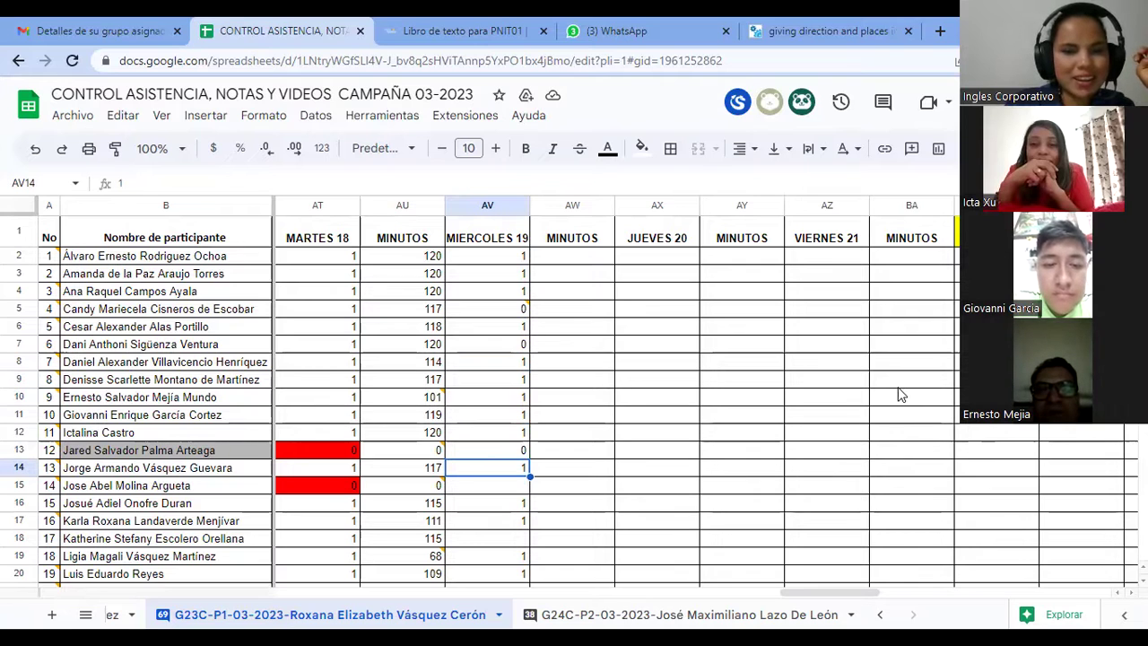
key(Down)
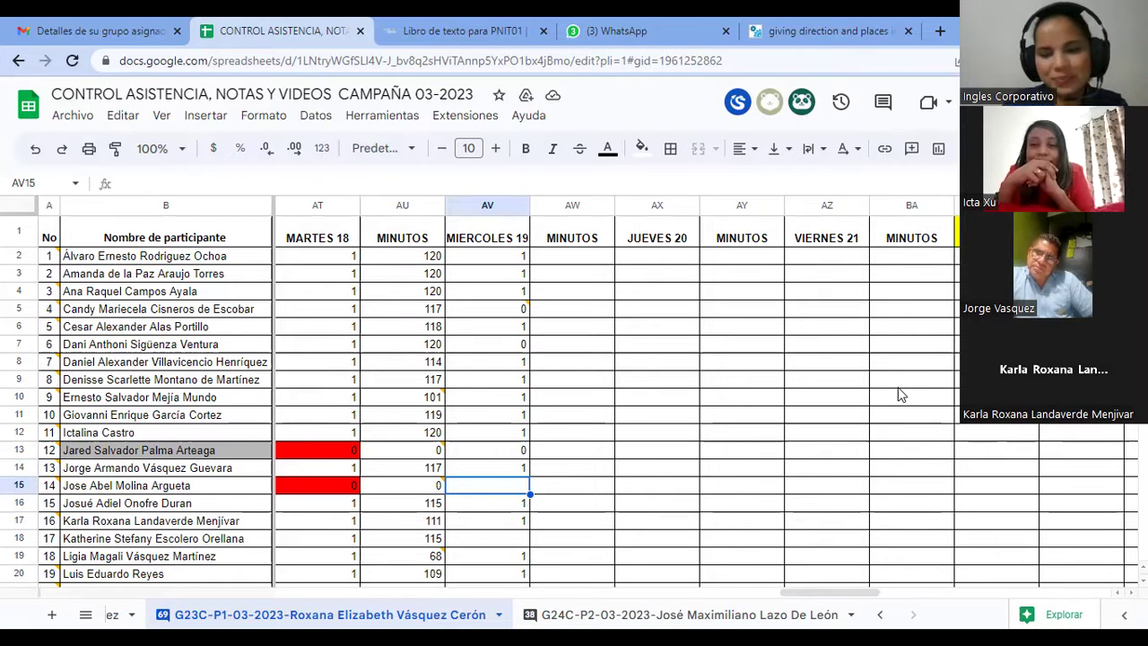
text(0)
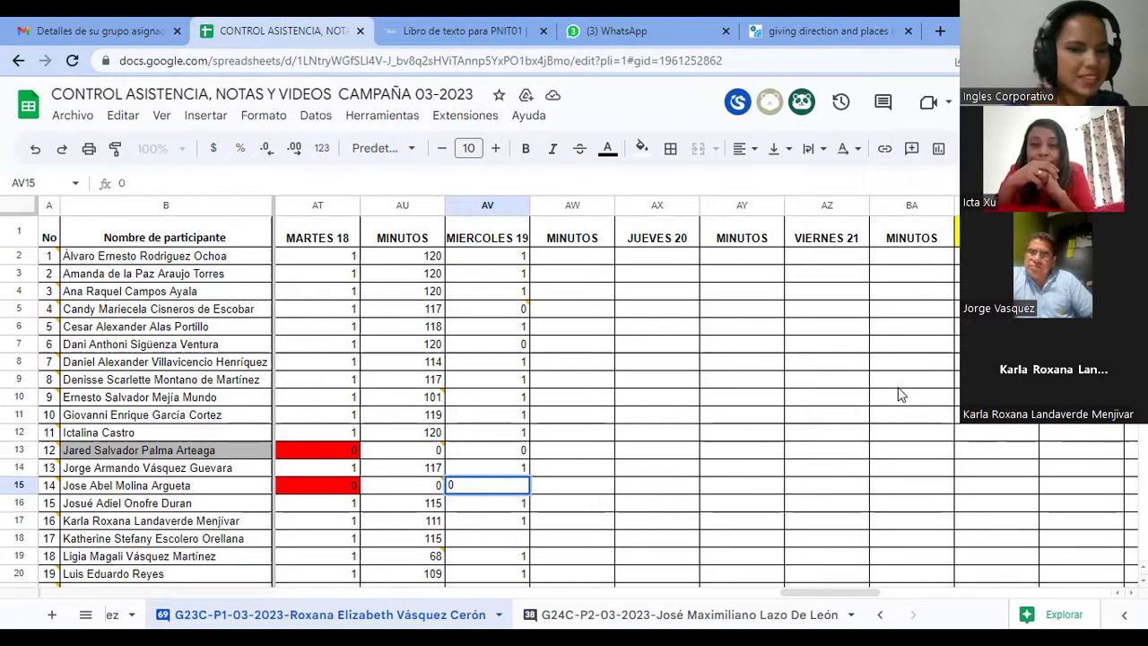
key(Return)
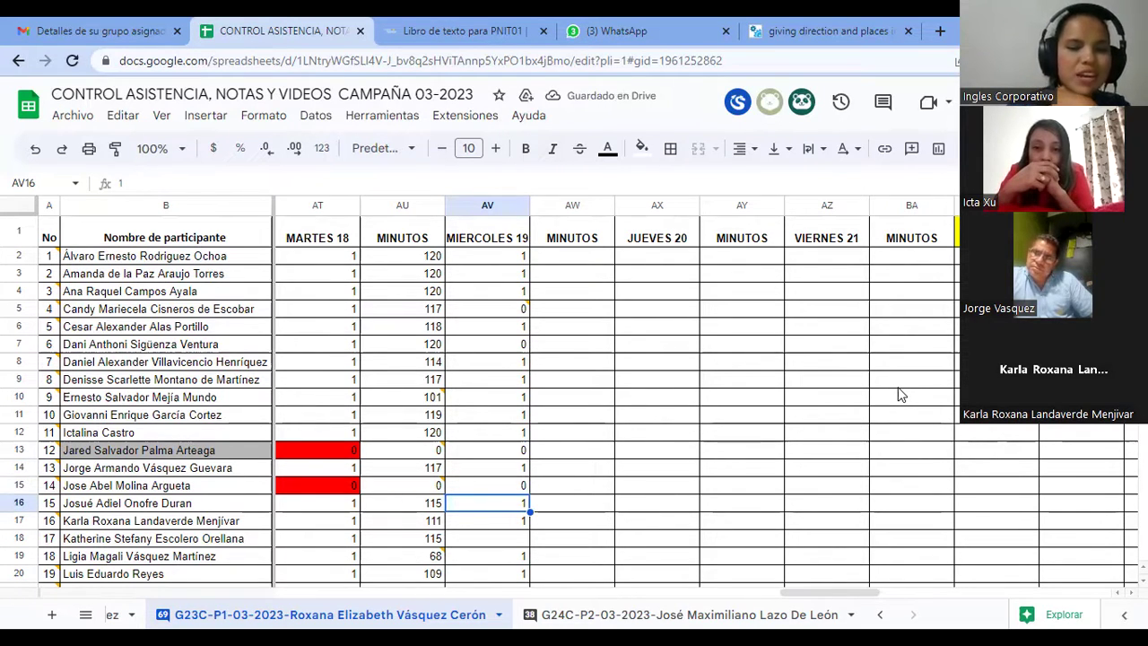
Record attendance 1 for participant 17 in the empty cell AV18
key(Down)
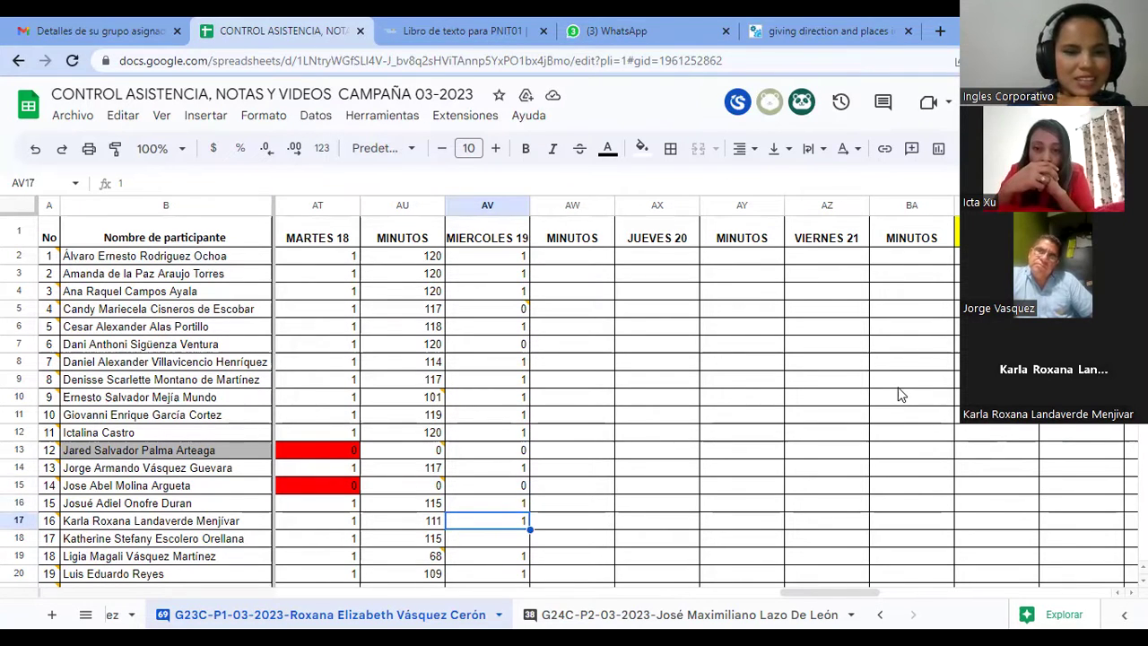
key(Down)
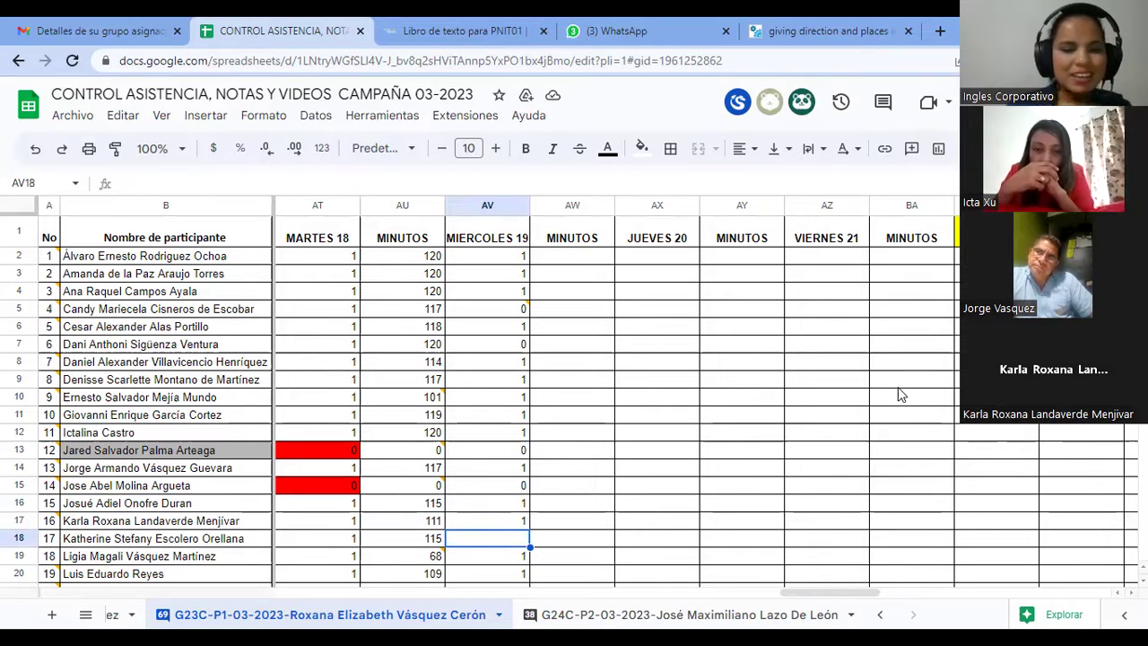
text(1)
key(Return)
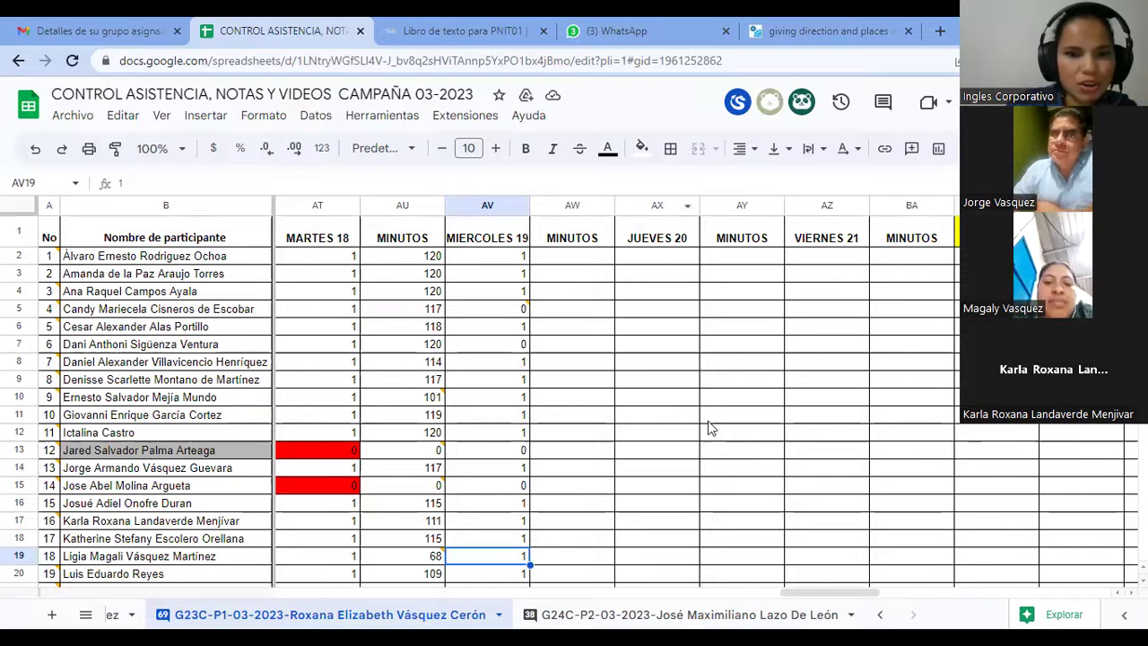
Record attendance 0 for participant 20 in the empty cell AV21
click(506, 577)
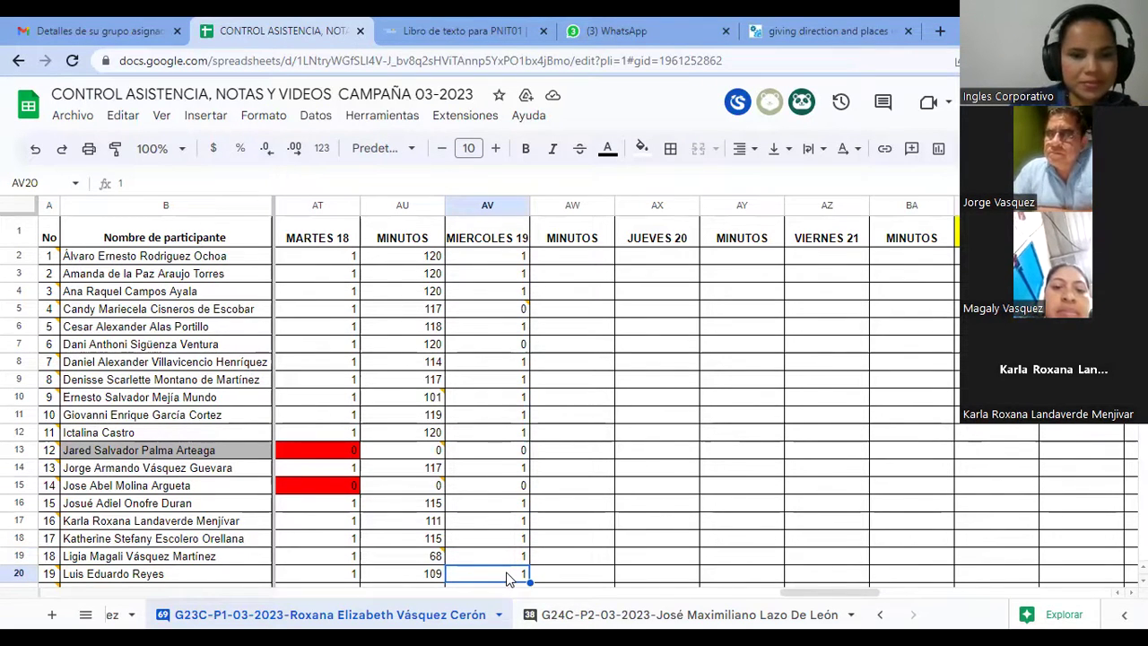
key(Return)
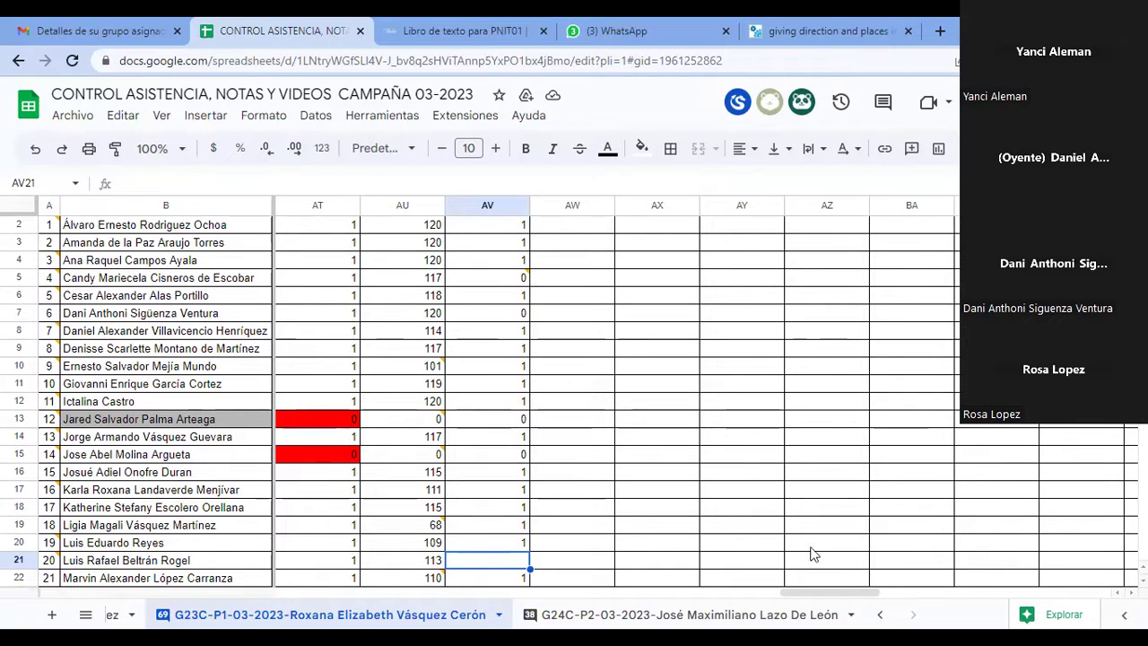
text(0)
key(Return)
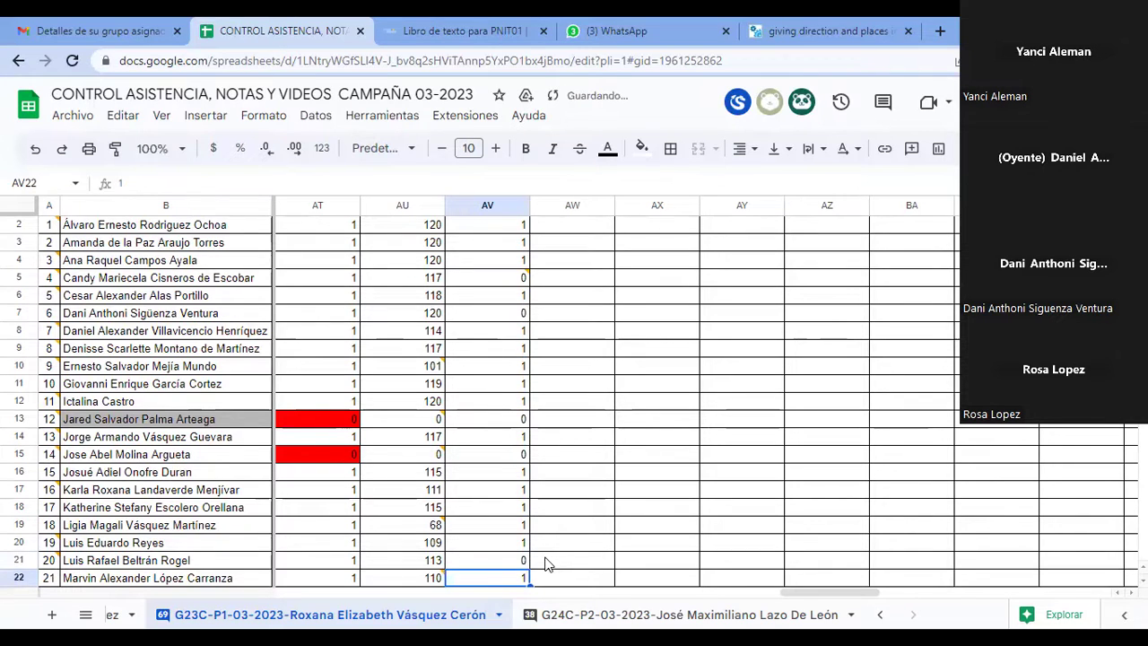
Review the remaining MIERCOLES 19 attendance marks down to row 26 and go back up the column
key(Return)
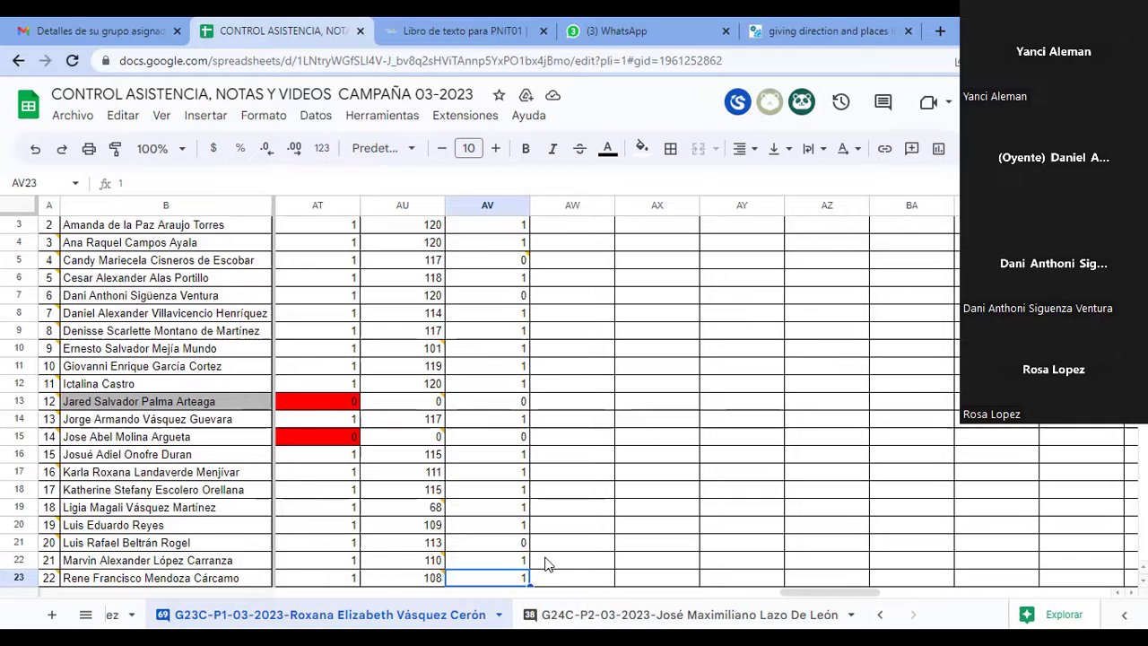
key(Return)
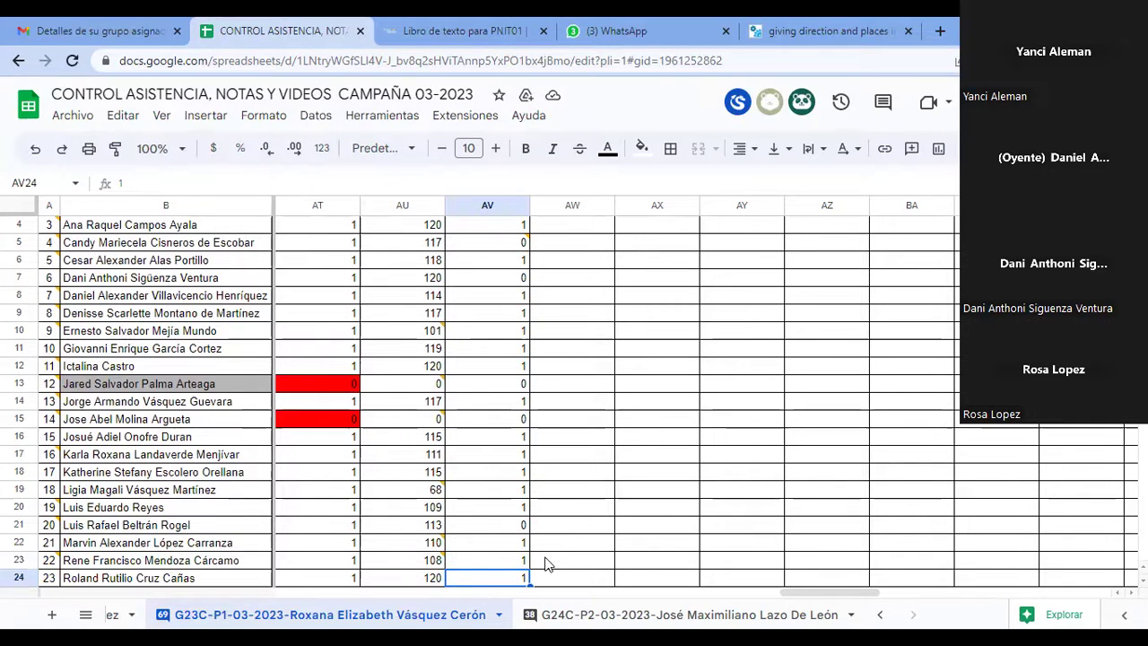
key(Down)
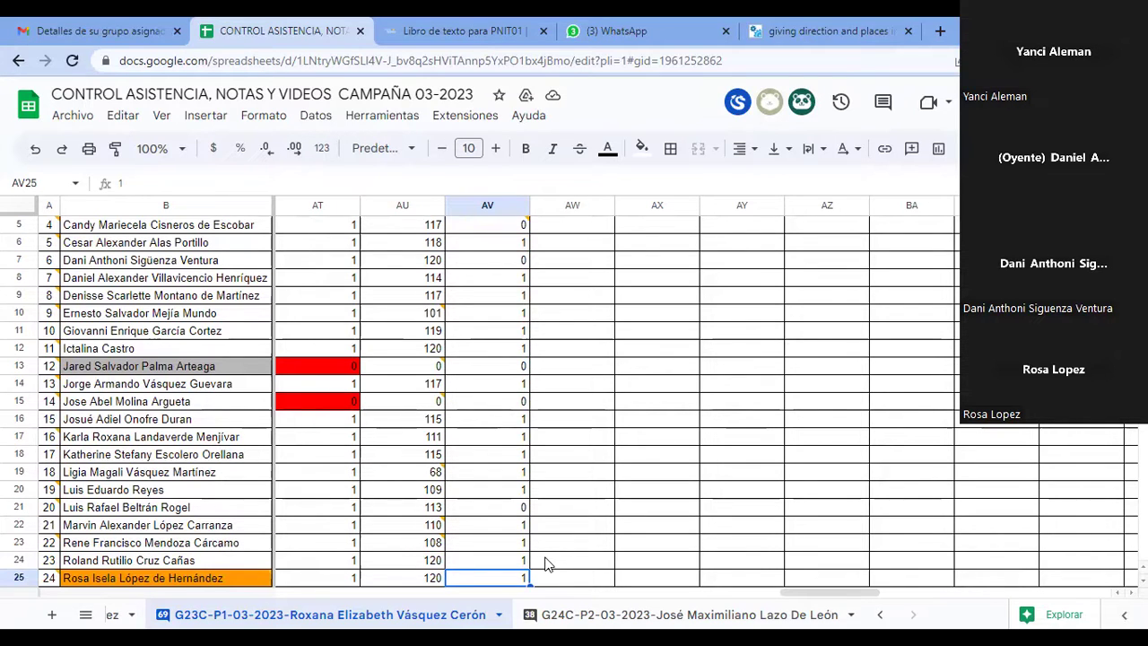
key(Down)
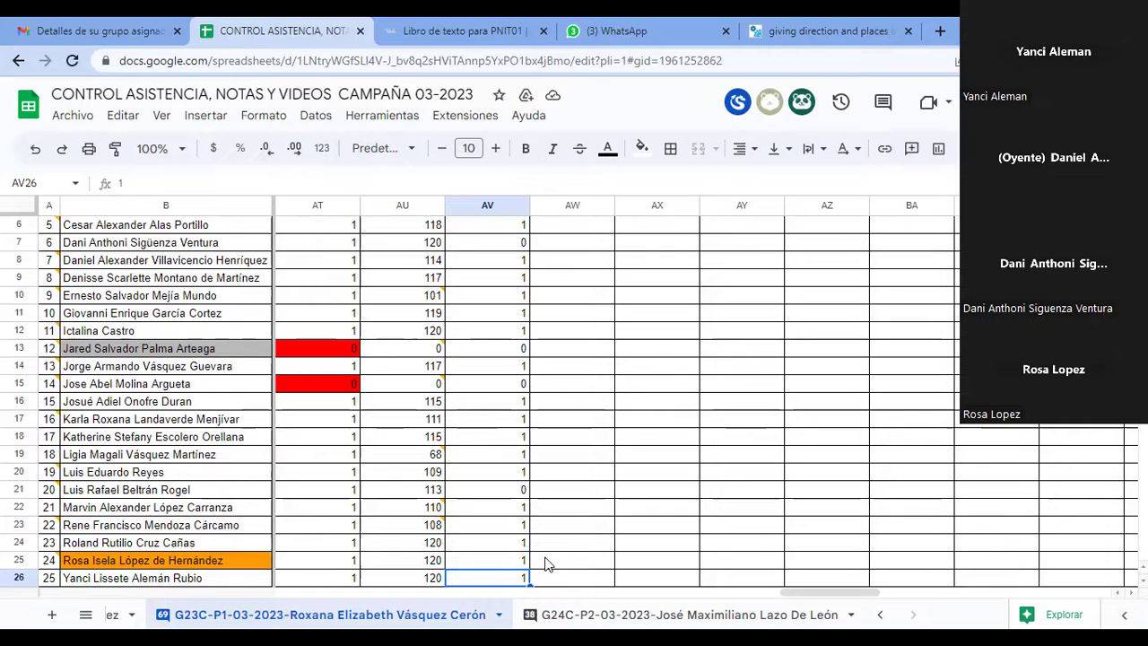
key(Down)
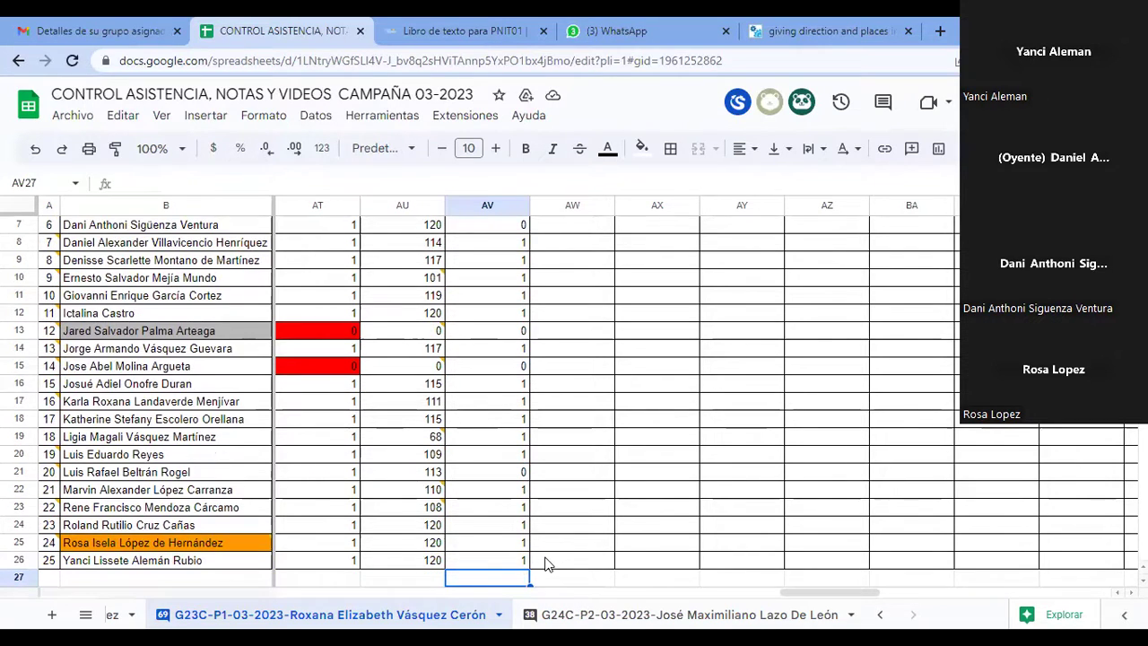
key(Up)
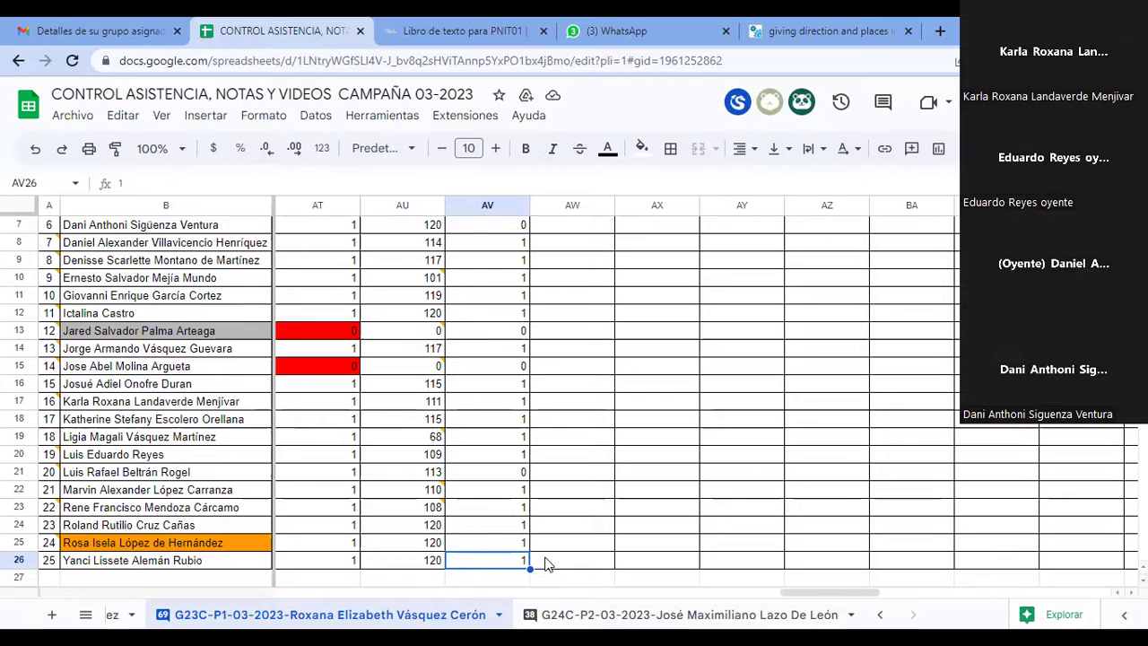
key(Down)
key(Up)
key(Up)
key(Up)
key(Up)
key(Up)
key(Up)
key(Up)
key(Up)
key(Up)
key(Up)
key(Up)
key(Up)
key(Up)
key(Up)
key(Up)
key(Up)
key(Up)
key(Up)
key(Up)
key(Up)
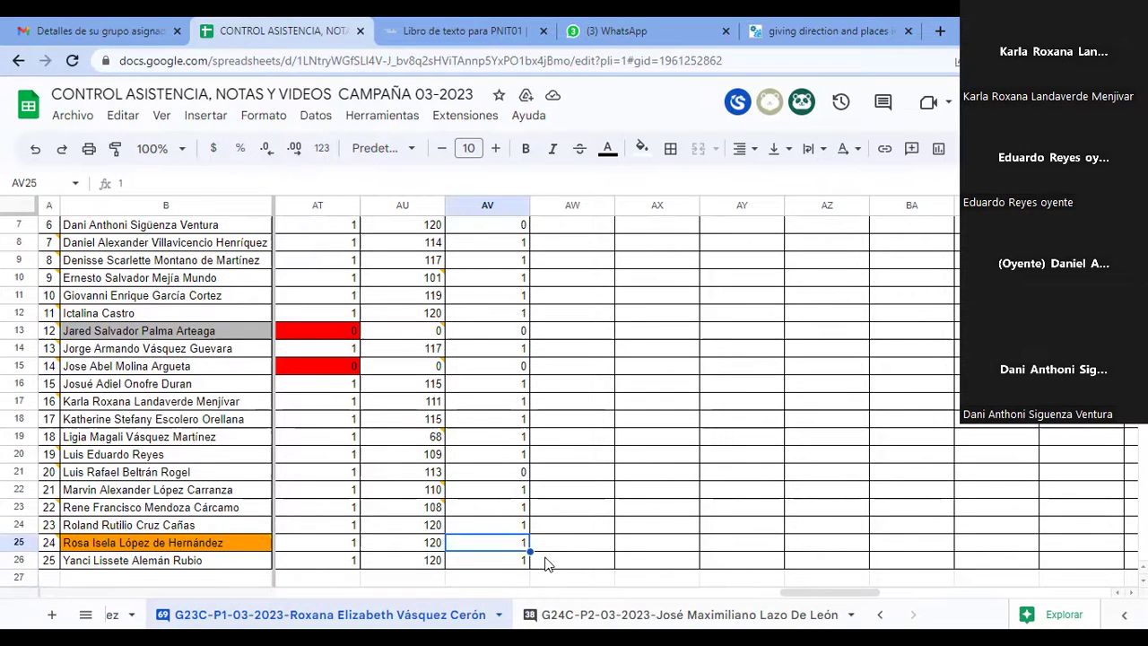